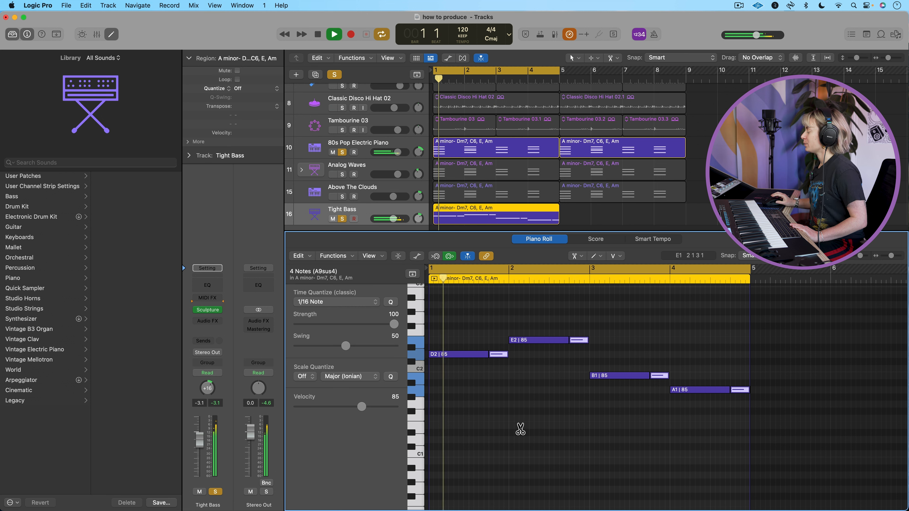
- Stop playback and split the long D2, E2, B1 and A1 bass notes at beat 3 of their bars with the Scissors tool
key("space")
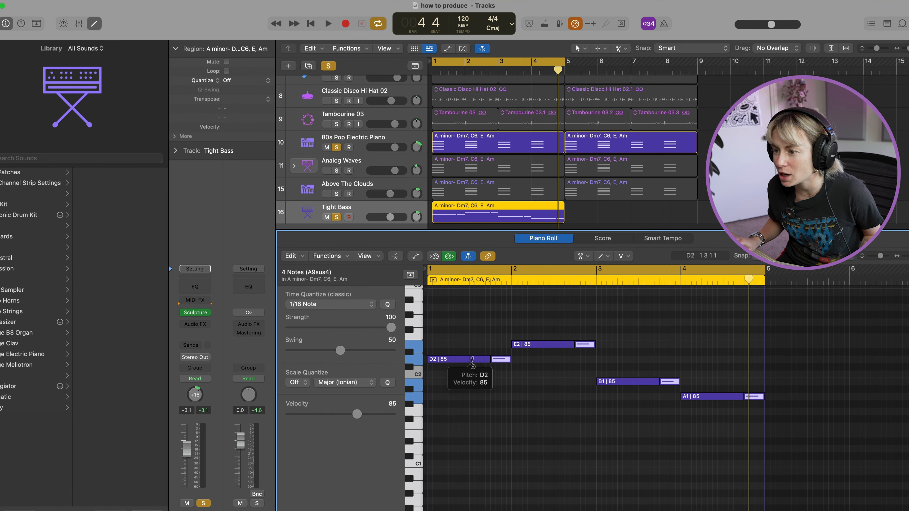
left_click(471, 359)
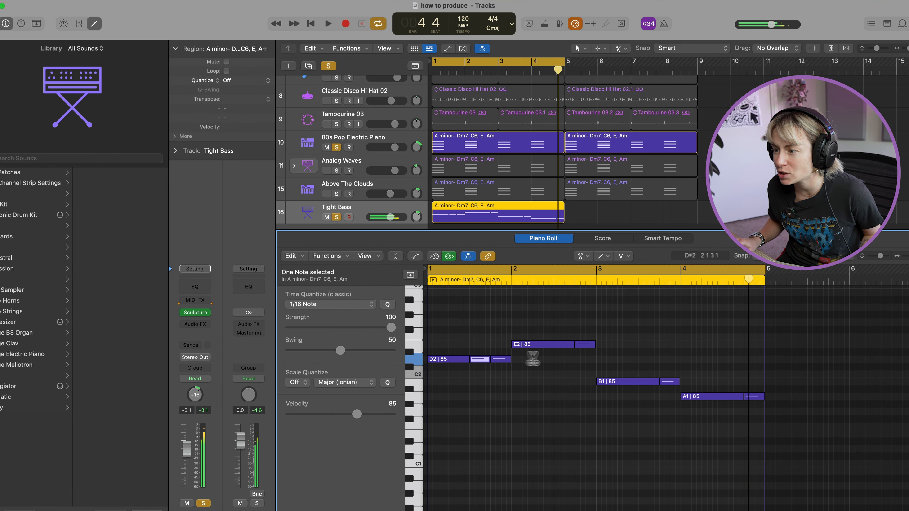
left_click(559, 344)
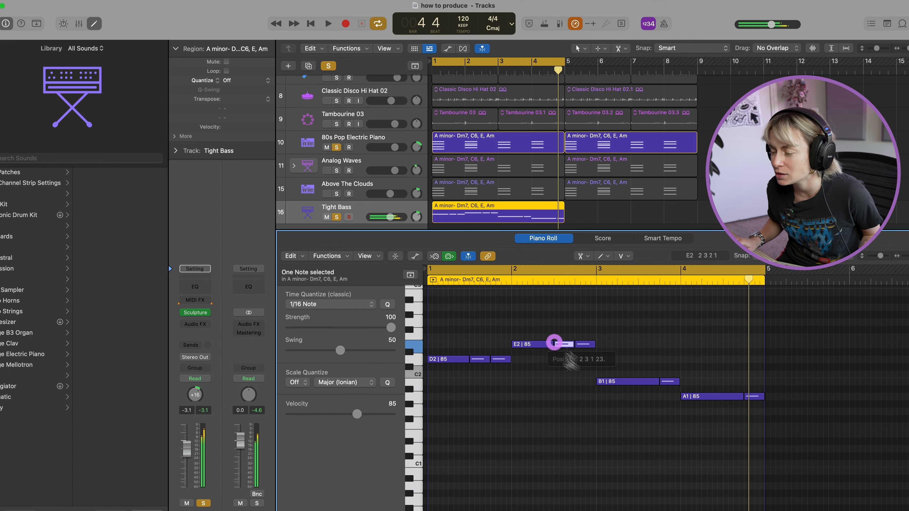
left_click(638, 381)
left_click(724, 398)
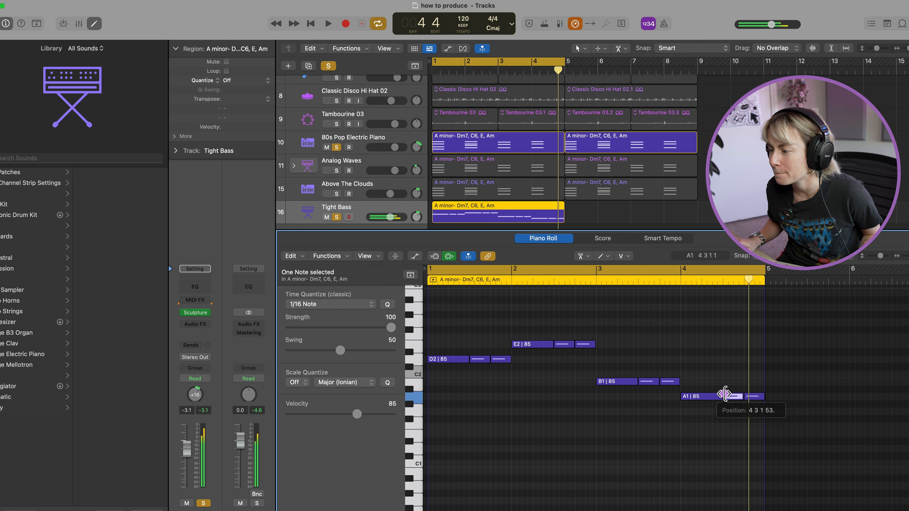
- With the Pointer tool, transpose the beat 3 bass note in each of the four bars down one octave
left_click(585, 256)
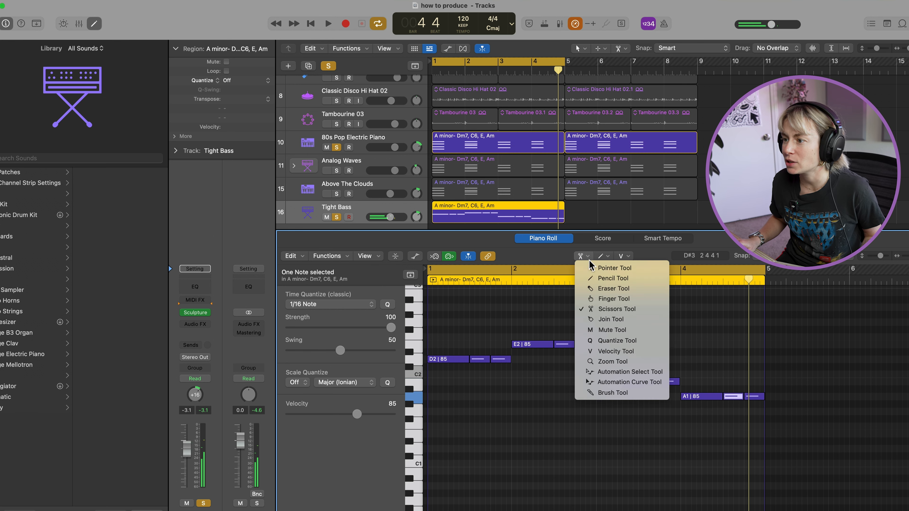
left_click(598, 268)
left_click(512, 385)
left_click(480, 359)
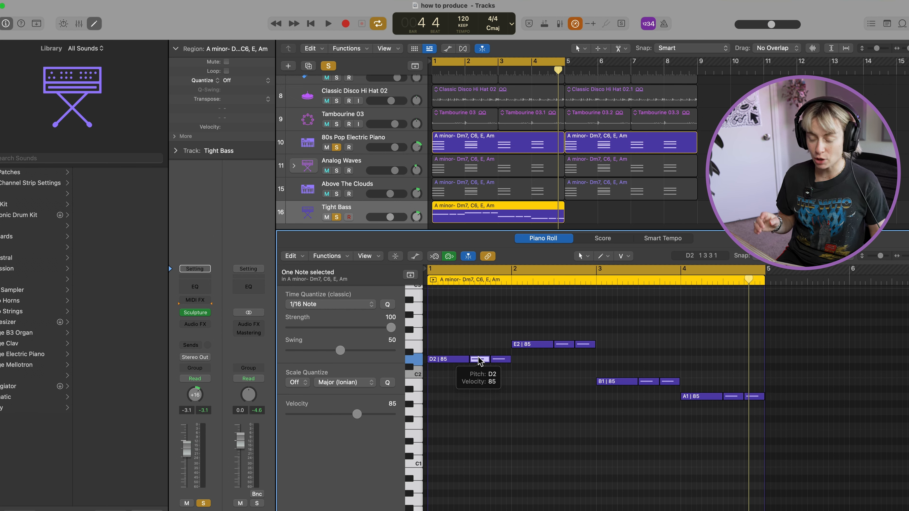
key("alt+shift+Down")
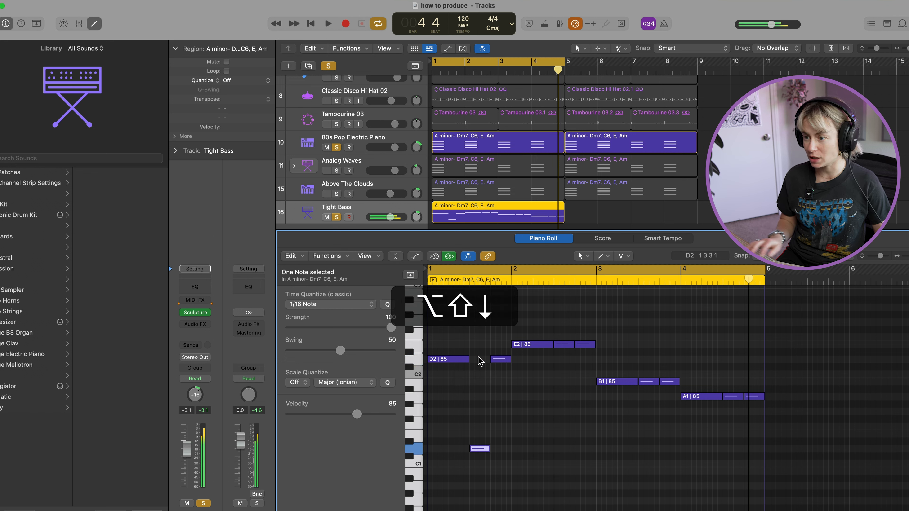
left_click(567, 345)
key("alt+shift+Down")
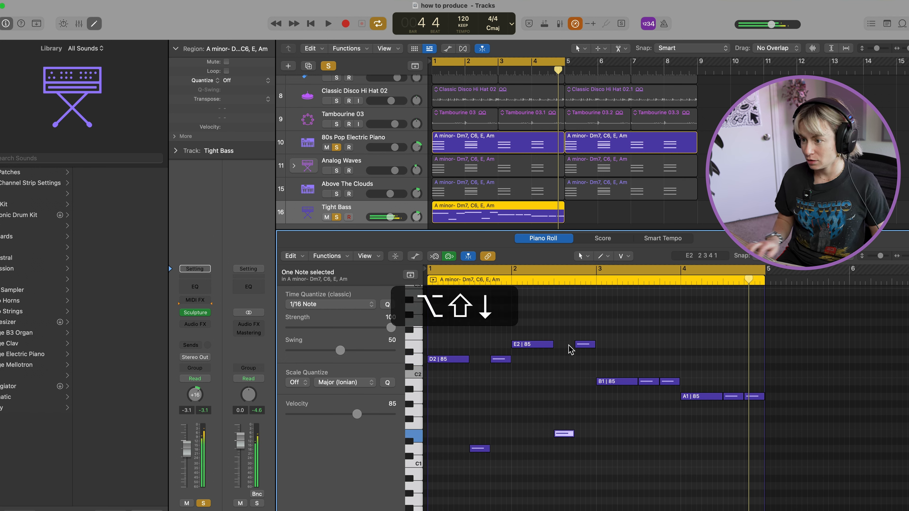
left_click(648, 382)
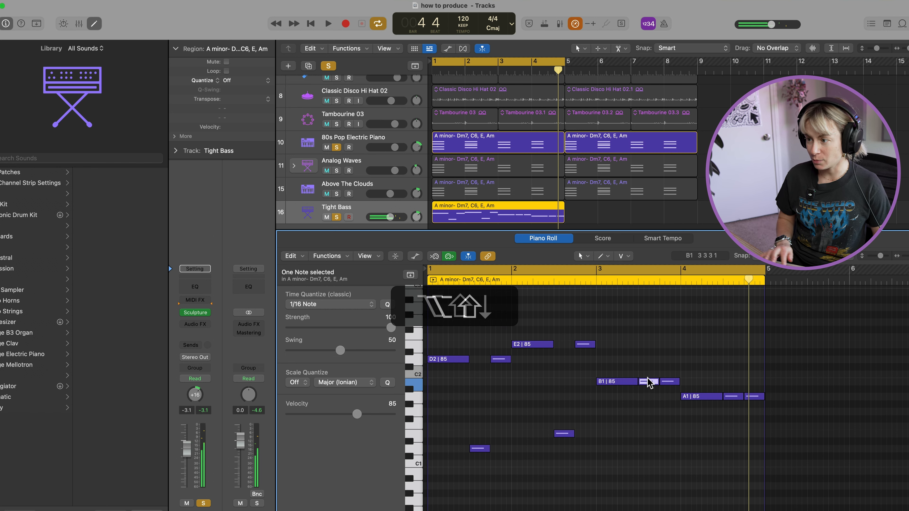
key("alt+shift+Down")
left_click(731, 396)
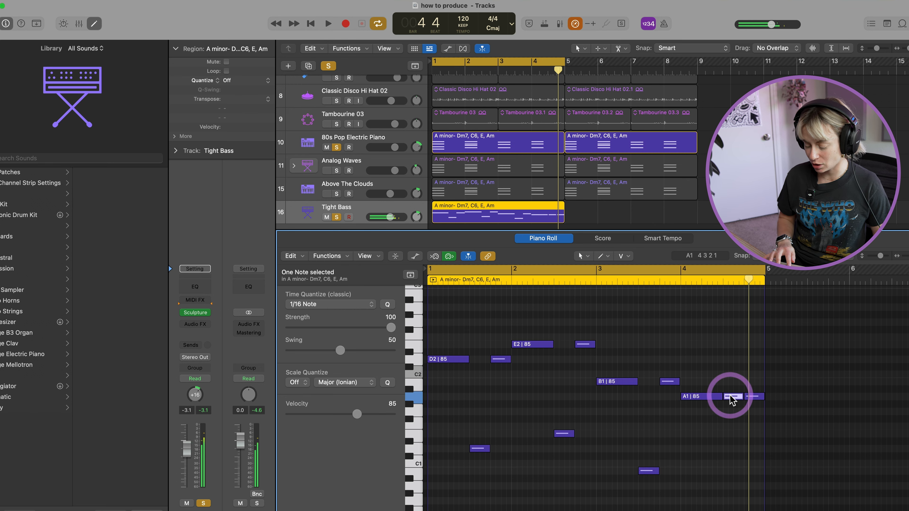
key("alt+shift+Down")
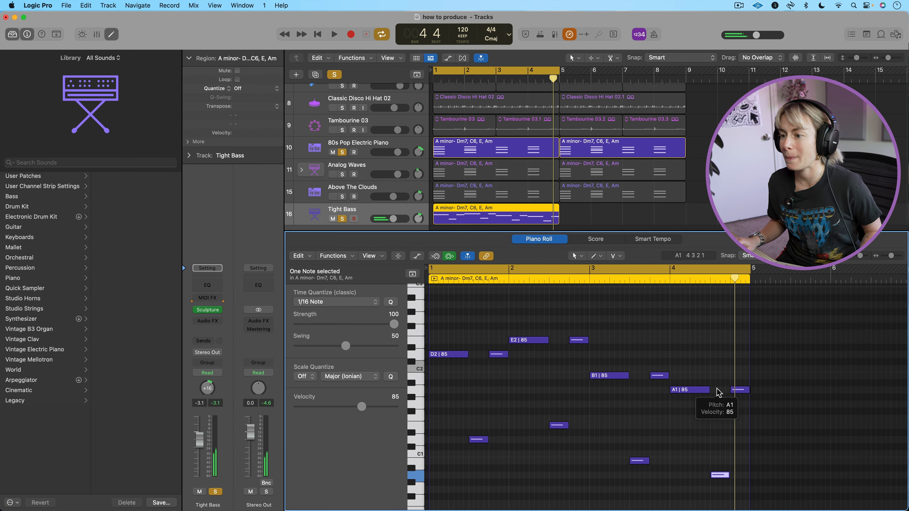
- Play the bass line, raise the beat 3 notes of bars 3 and 4 two octaves to B2 and A2, and listen again
key("space")
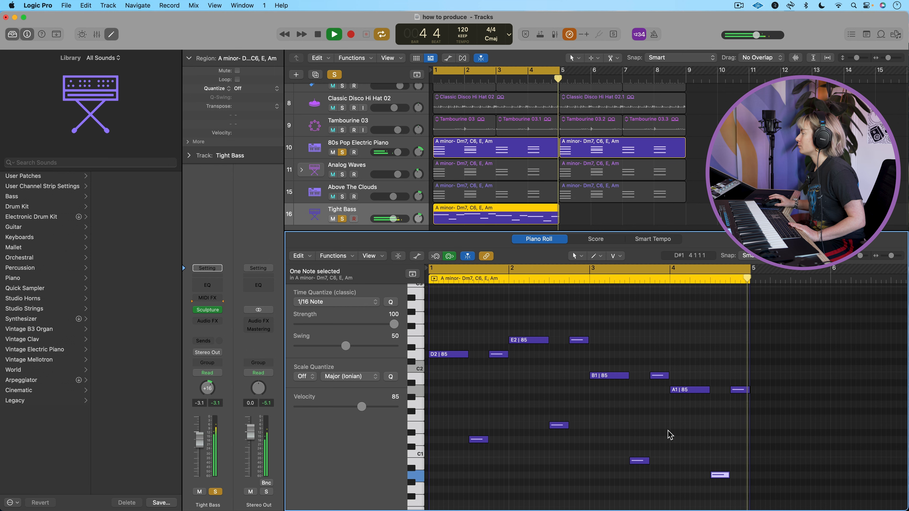
key("space")
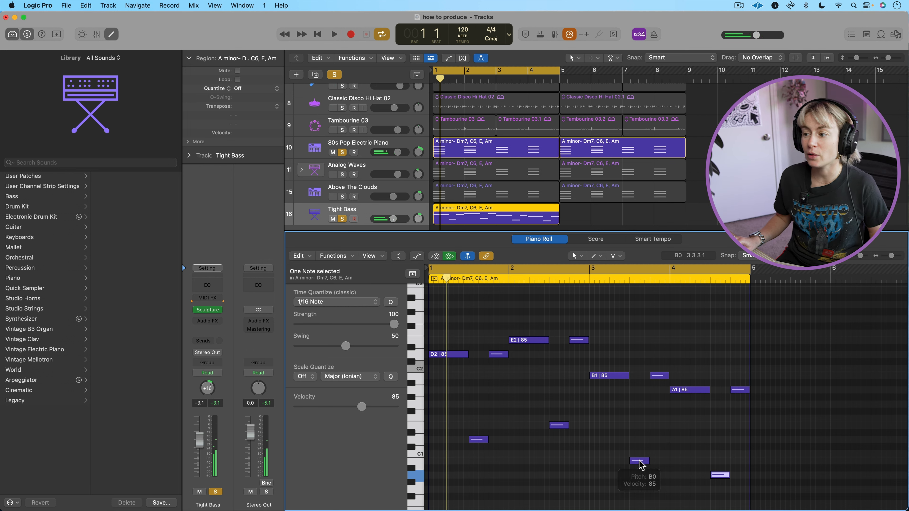
key("alt+shift+Up")
key("alt+shift+Up")
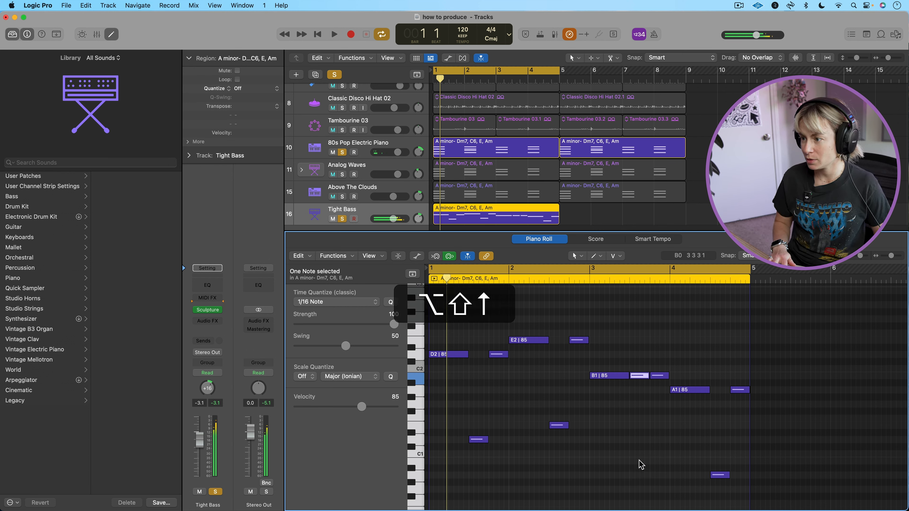
left_click(718, 476)
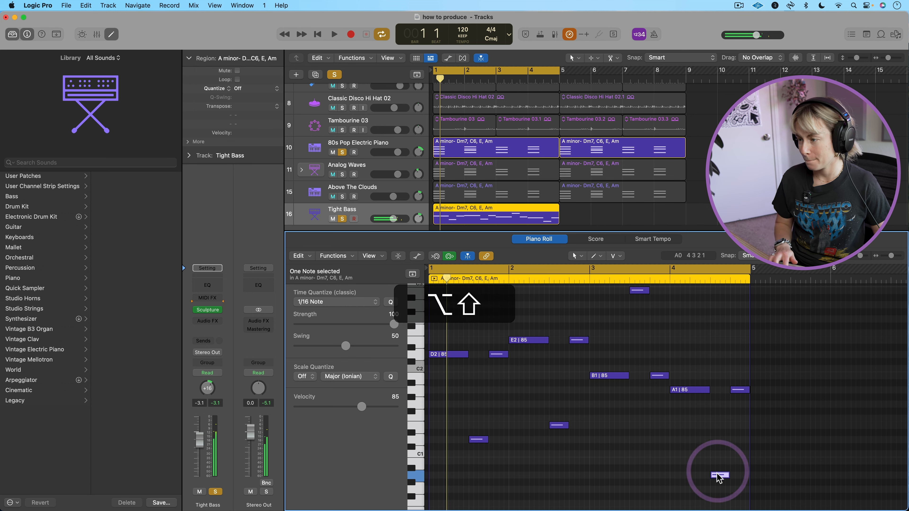
key("alt+shift+Up")
key("alt+shift+Up")
key("alt+shift+space")
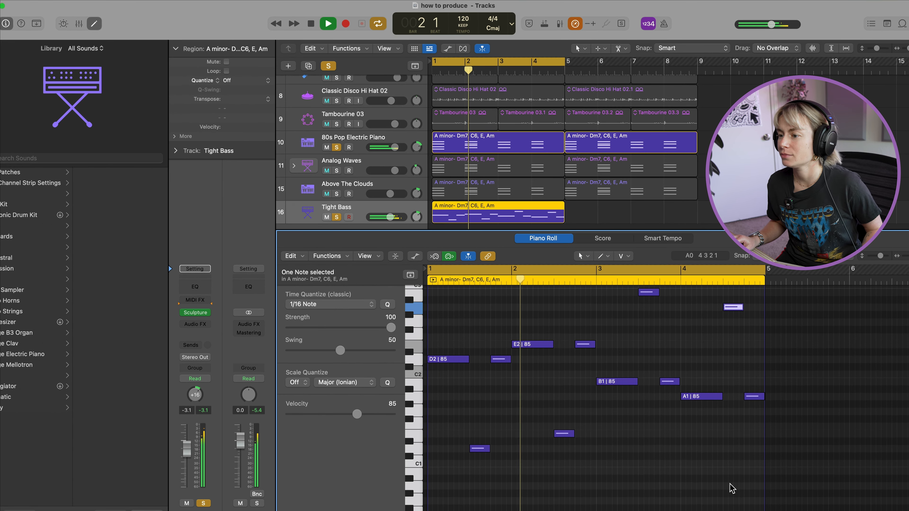
key("space")
- Split the D2 note on beat 4 of bar 1 into four equal short notes with the Scissors tool
left_click(583, 256)
left_click(603, 304)
left_click(495, 359, "alt")
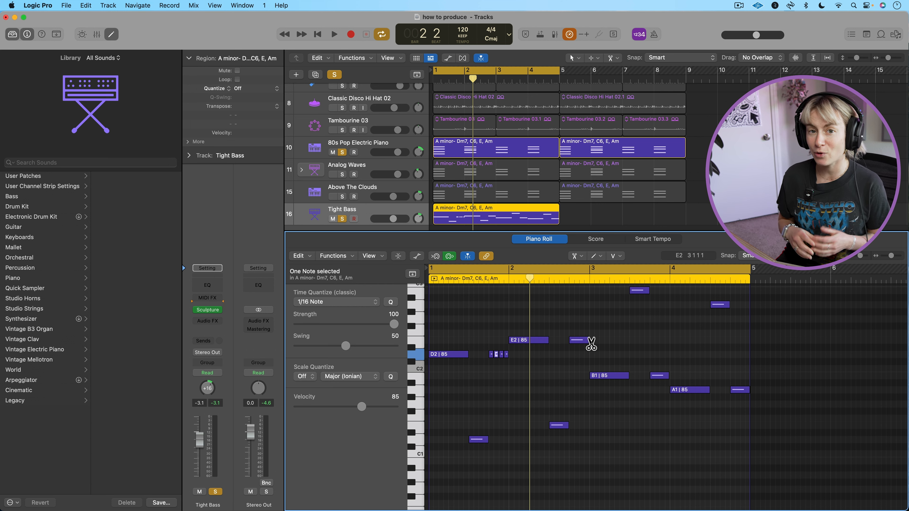
- Arrange the four short notes at the end of bar 1 as a rising semitone run from C2 to D#2
key("Escape")
key("Escape")
scroll(538, 380, "up", 5)
scroll(479, 371, "left", 2)
left_click(496, 354)
left_click_drag(496, 349, 496, 347)
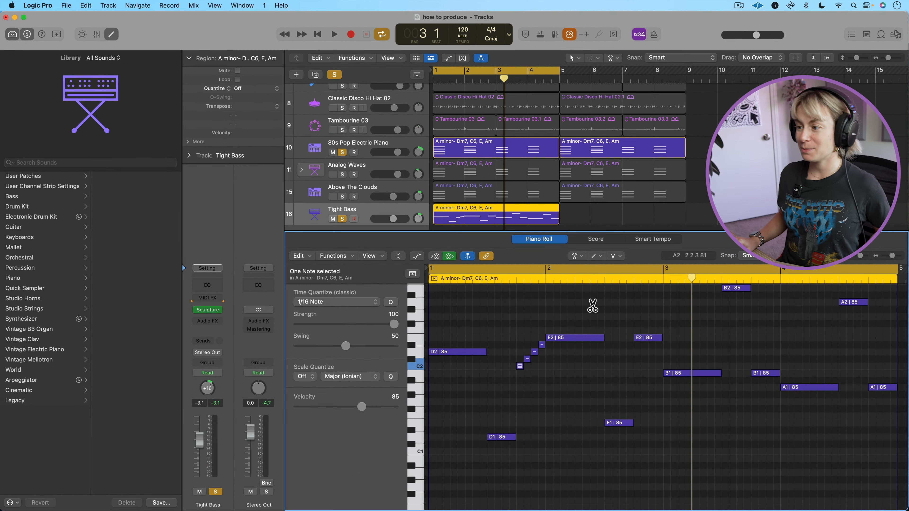
- Split the E2 note on beat 4 of bar 2 into four short notes and move them to B1, C#2, A#1 and C2
left_click(645, 338)
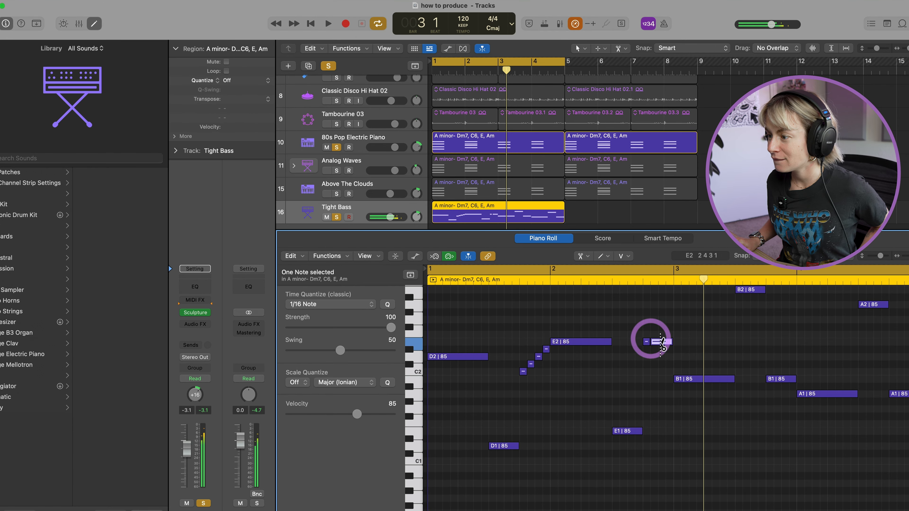
left_click(658, 343)
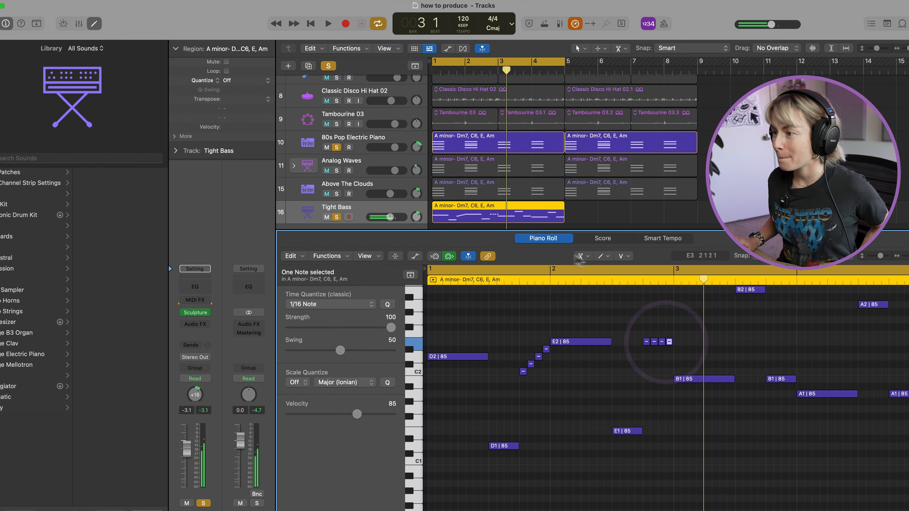
left_click(581, 256)
left_click(606, 271)
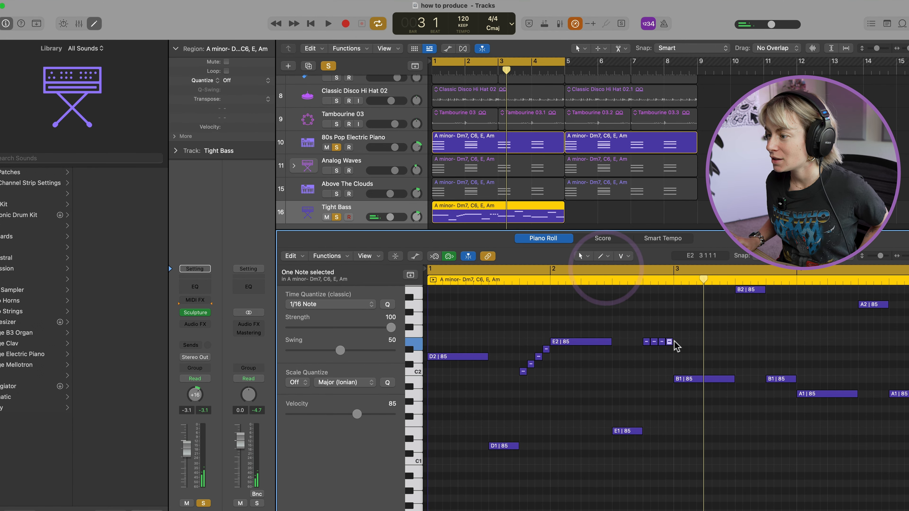
left_click_drag(670, 341, 652, 365)
left_click_drag(645, 342, 644, 378)
- Listen to the line, lower the first short note at the end of bar 2 to A1, and remove the C#2 note after it
key("space")
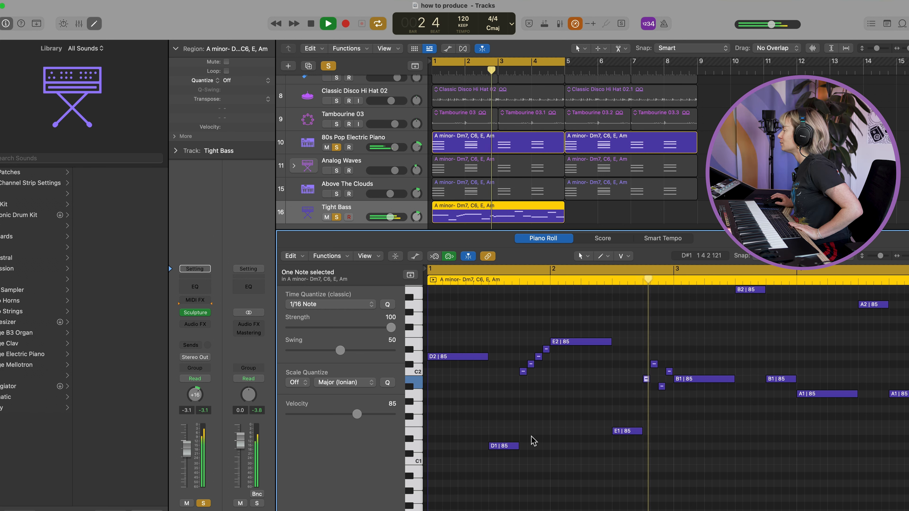
key("space")
left_click_drag(646, 379, 646, 394)
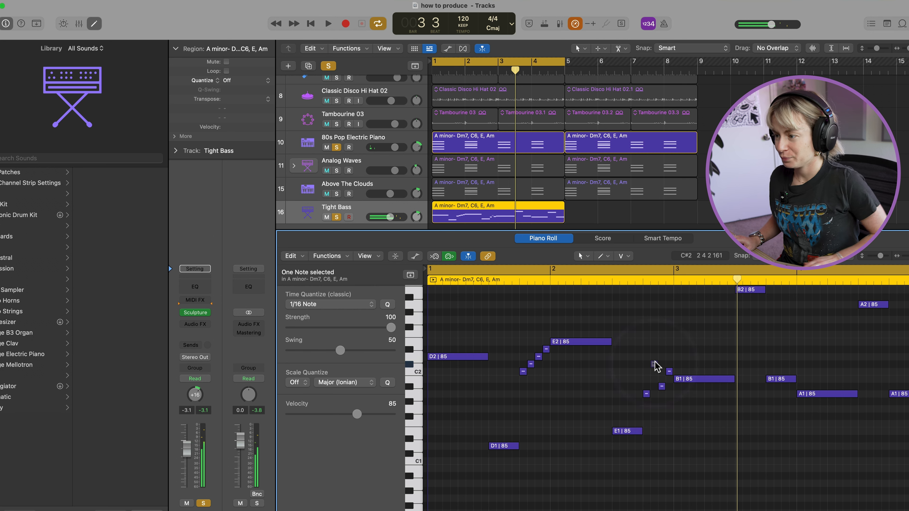
key("space")
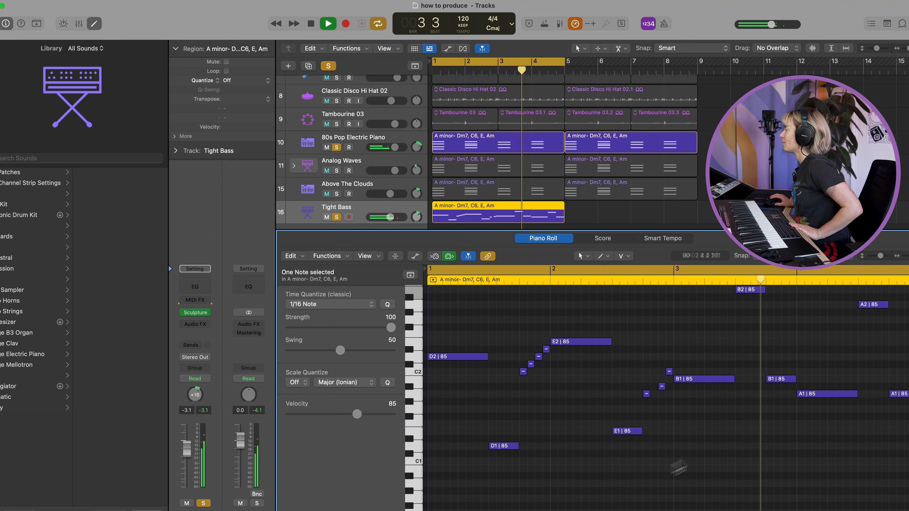
key("space")
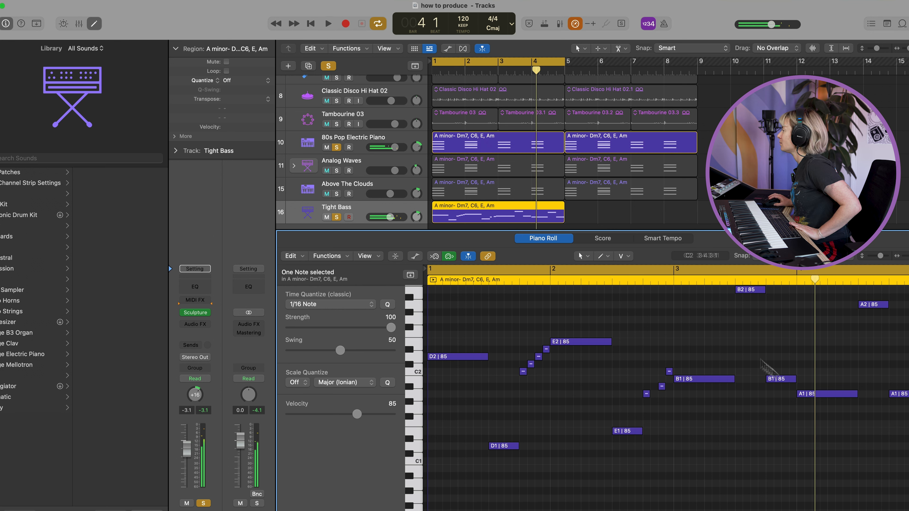
- Split the B1 note on beat 4 of bar 3 into four equal short notes with the Scissors tool
left_click(580, 256)
left_click(601, 310)
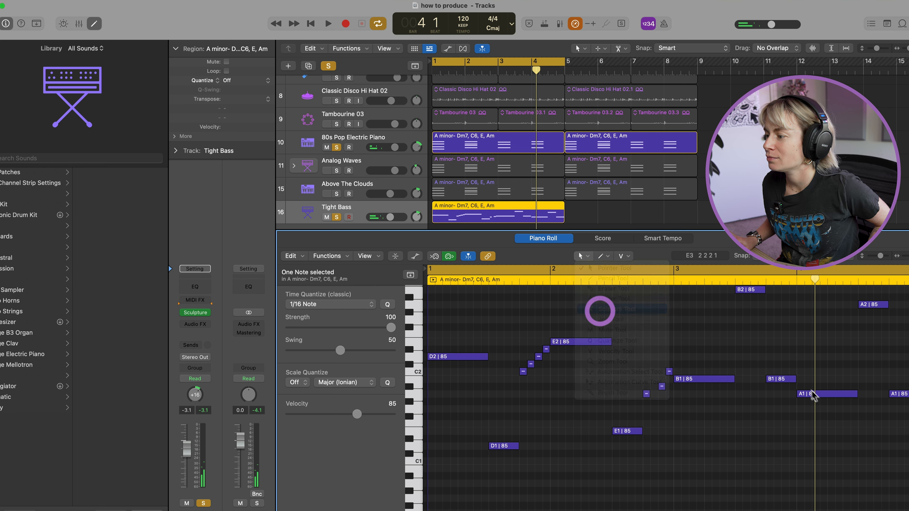
left_click(783, 379)
left_click(781, 379)
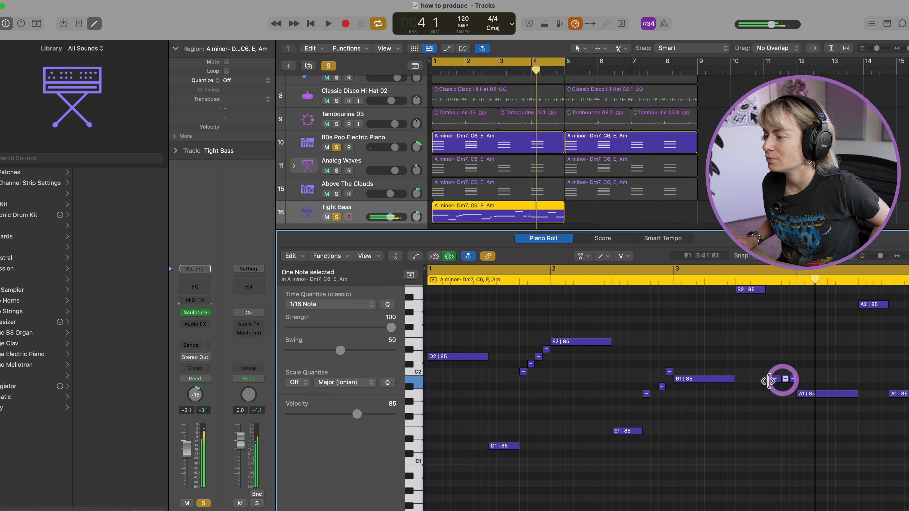
left_click(772, 379)
- At the end of bar 3, lower the last short note to A#1, remove the first two short notes, and play the line
left_click(580, 255)
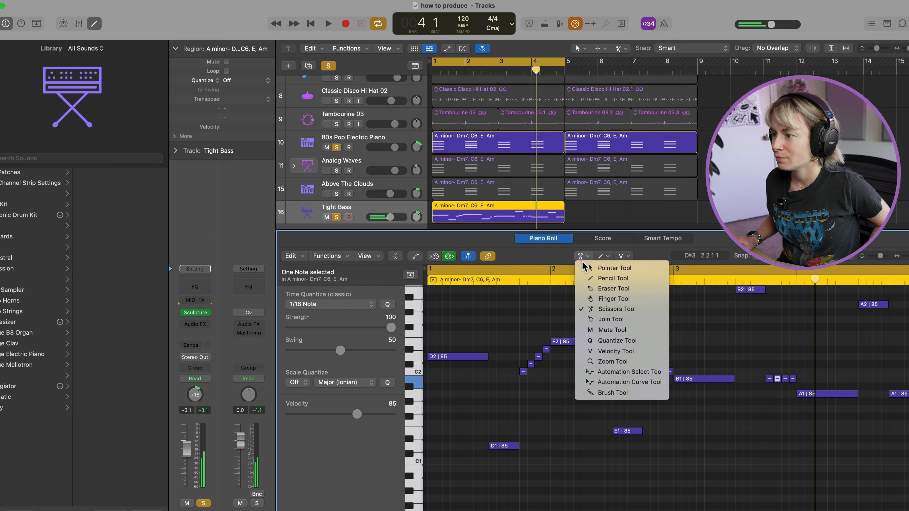
left_click(604, 267)
left_click_drag(793, 379, 768, 385)
left_click(777, 379)
key("space")
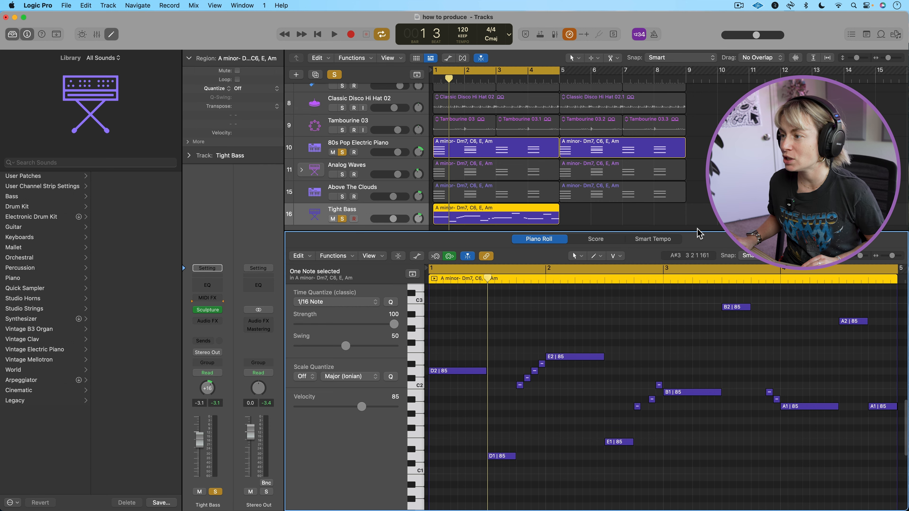
- Enlarge the Piano Roll editor and undo the bass edits back to four full-bar notes, D2, E2, B1 and A1
left_click_drag(696, 230, 686, 162)
key("super+z")
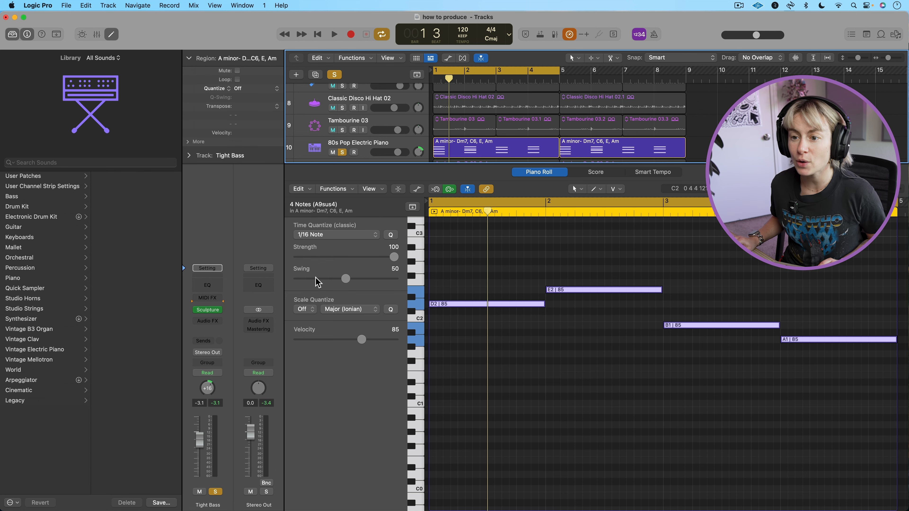
- Insert the Arpeggiator MIDI effect on the Tight Bass track and start playback
left_click(218, 298)
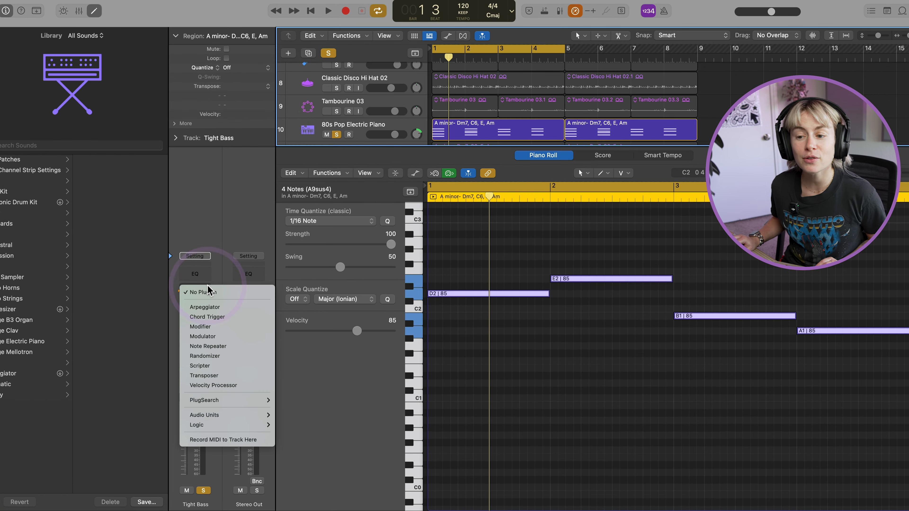
left_click(205, 307)
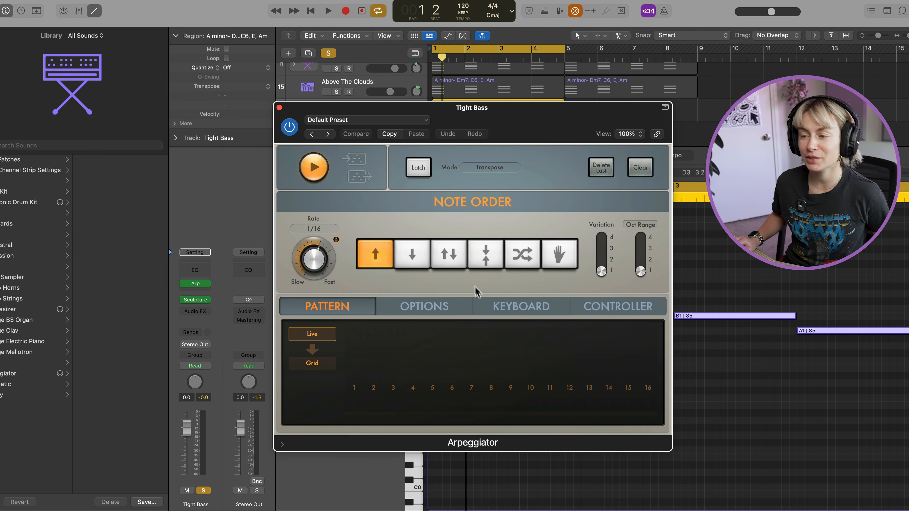
key("space")
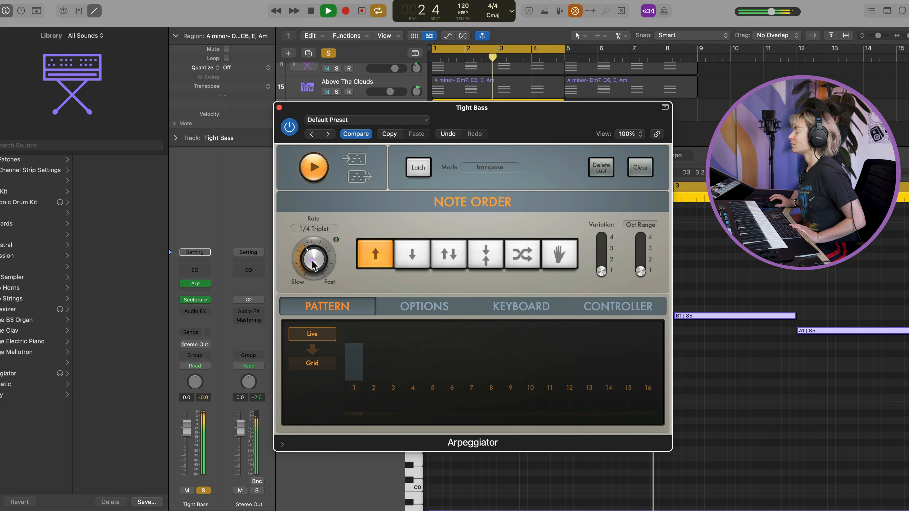
- Set the Arpeggiator's note order to up/down, its variation to 3 and its rate to 1/2
left_click(447, 254)
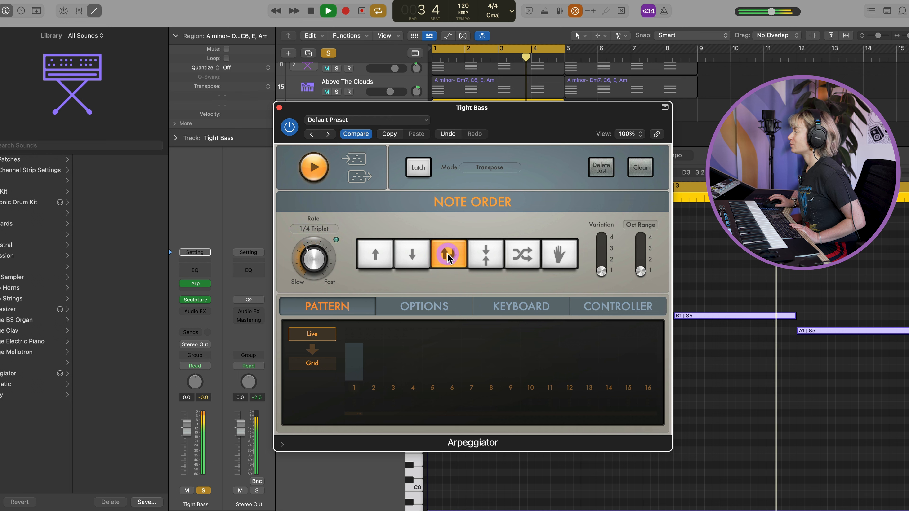
left_click_drag(601, 271, 603, 256)
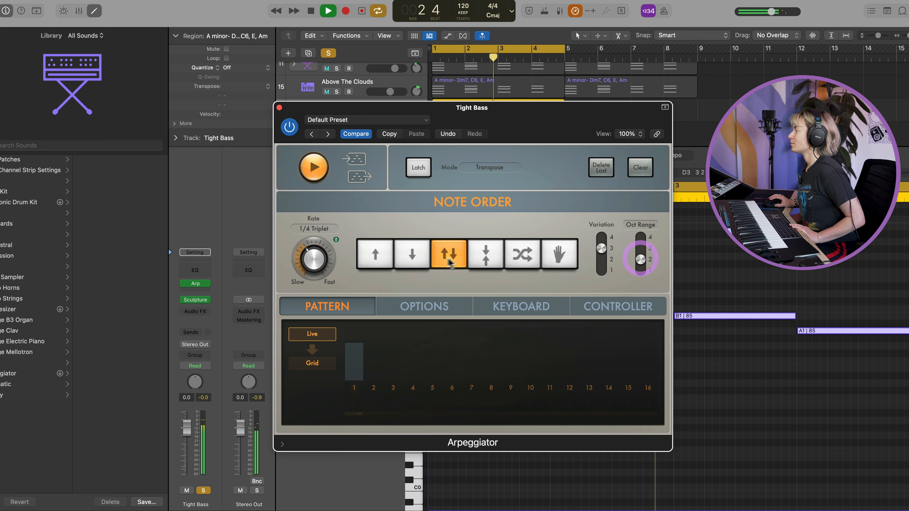
left_click_drag(313, 258, 308, 274)
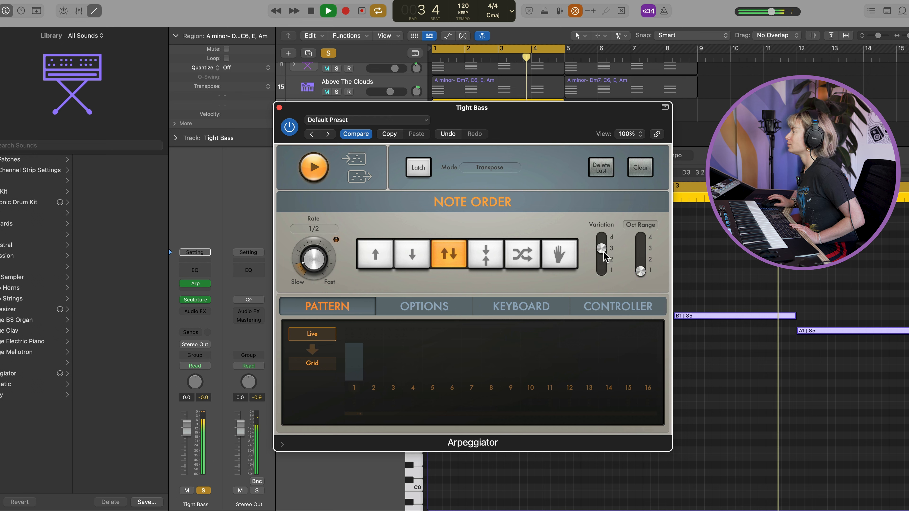
- Load the Rolling 8ths preset in the Arpeggiator
left_click(428, 124)
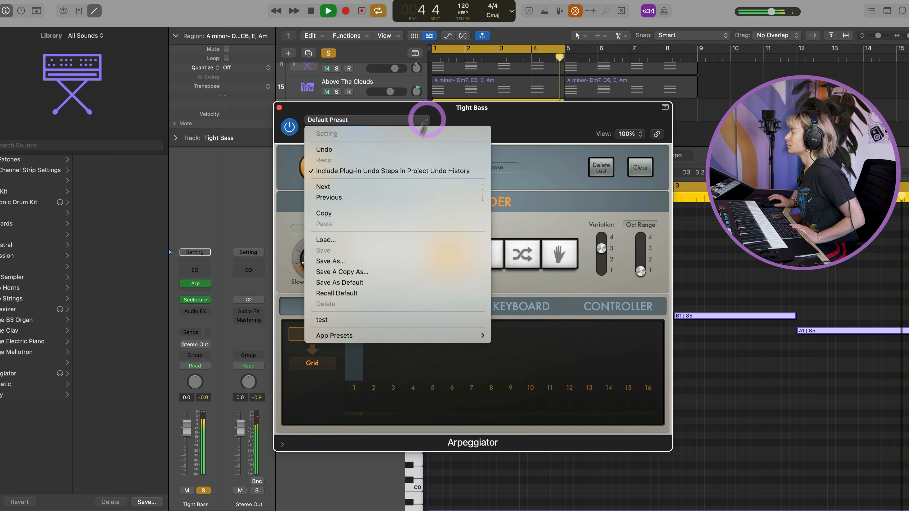
mouse_move(390, 342)
scroll(534, 505, "down", 10)
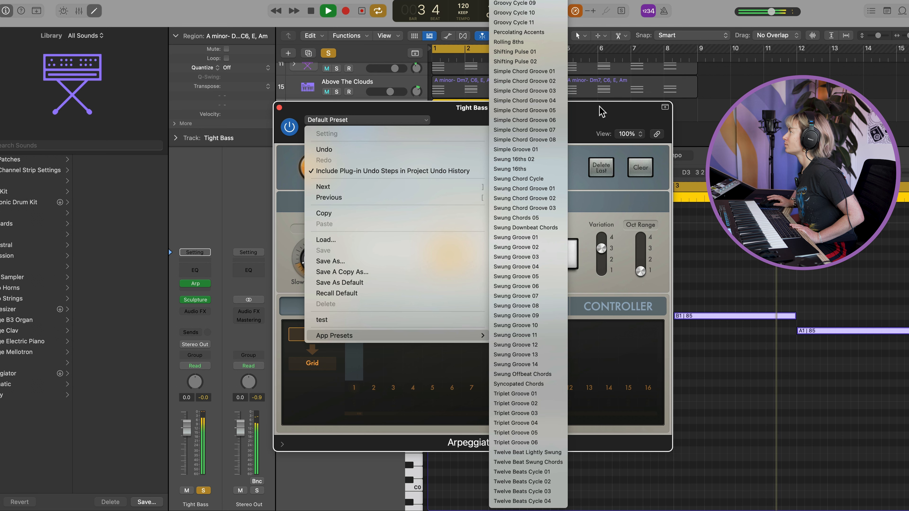
left_click(518, 42)
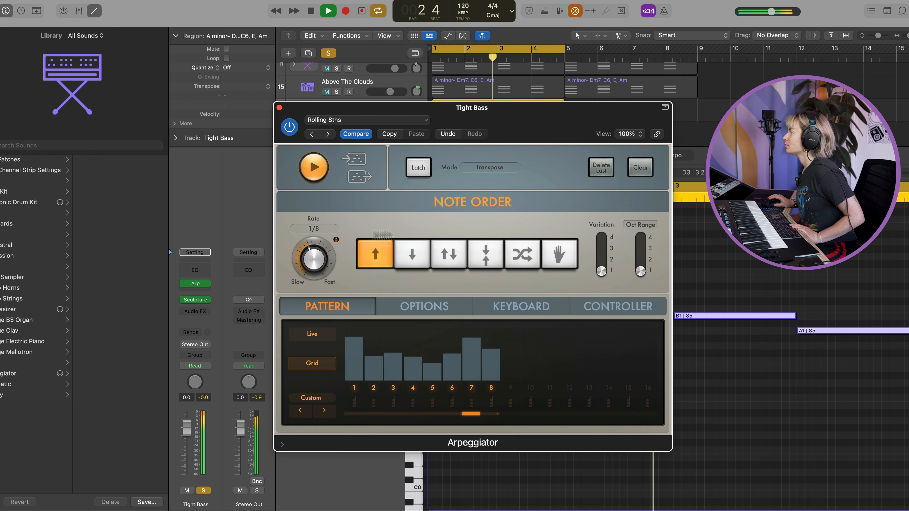
- Open the Arpeggiator's preset list
left_click(426, 122)
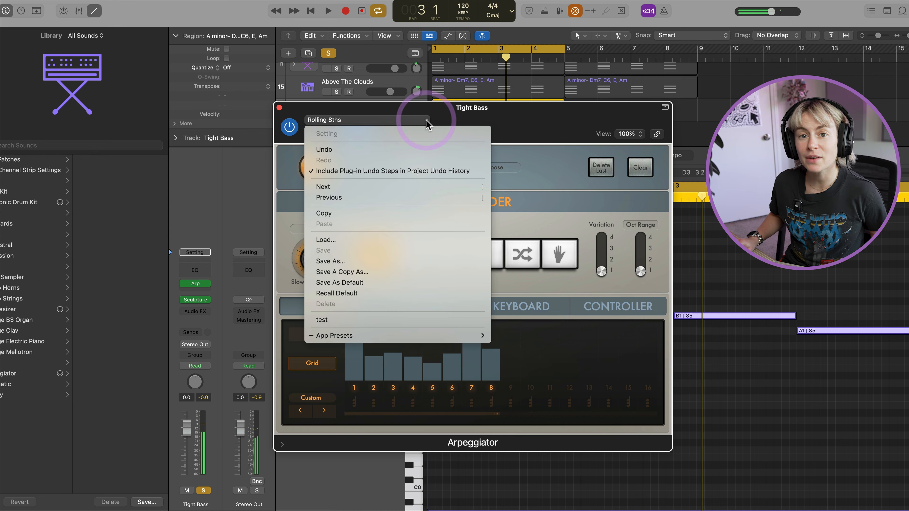